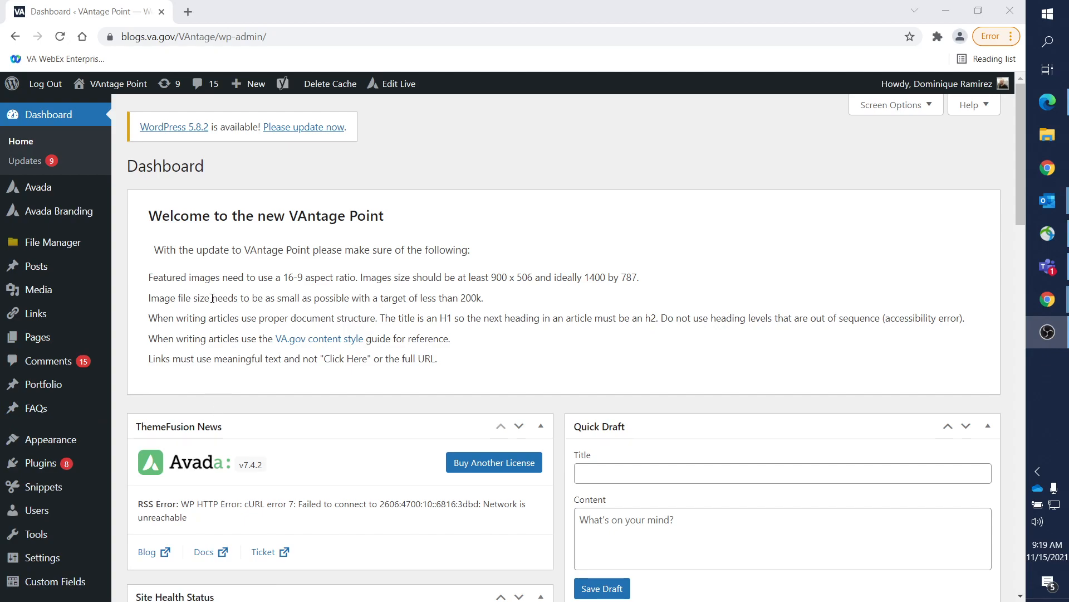
Open the list of all posts in a new browser tab and switch to it
mouse_move(40, 271)
right_click(144, 269)
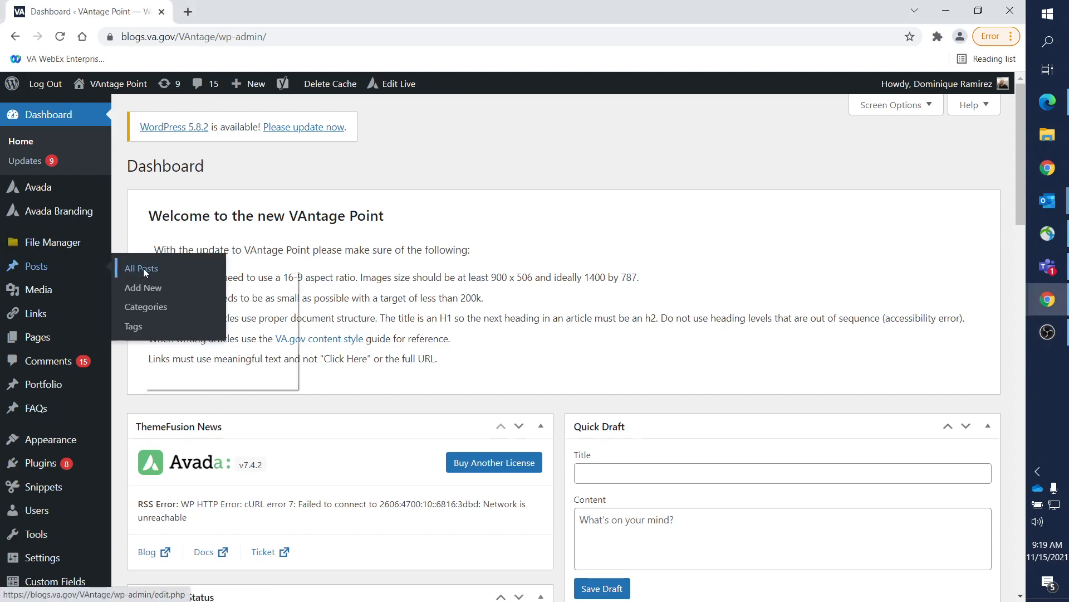
click(170, 279)
click(250, 11)
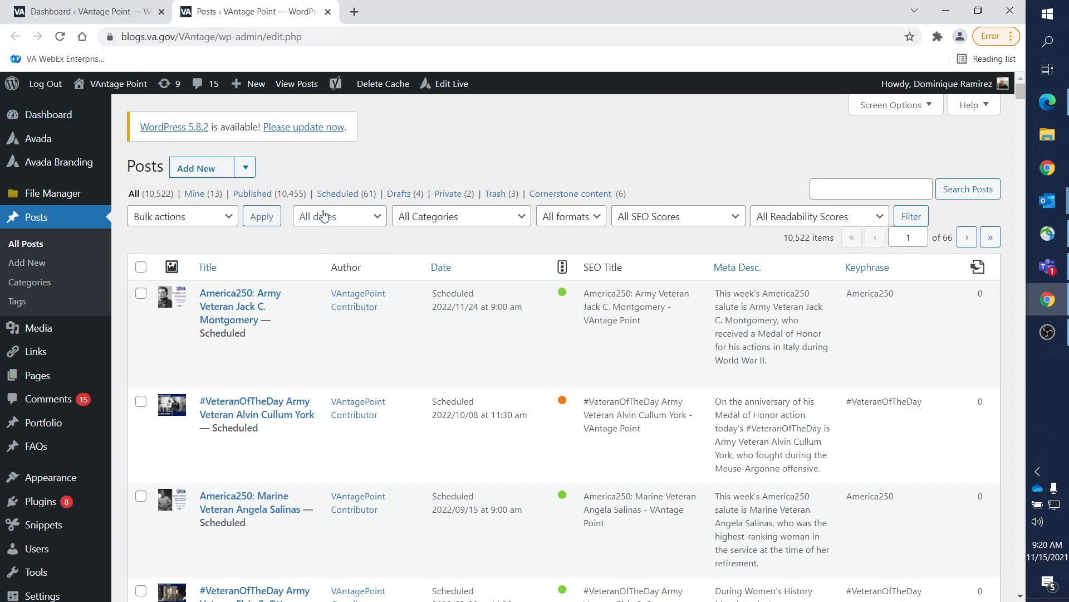
Show only the scheduled posts and open "#VeteranOfTheDay Army Veteran Alvin Cullum York" for editing in a new tab
click(334, 196)
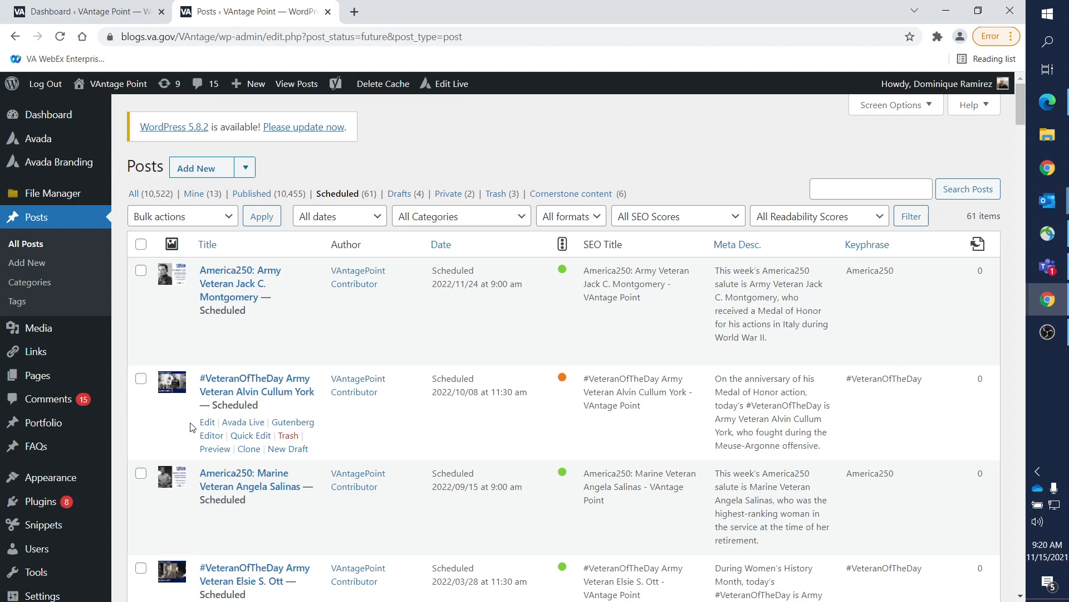
ctrl+click(207, 423)
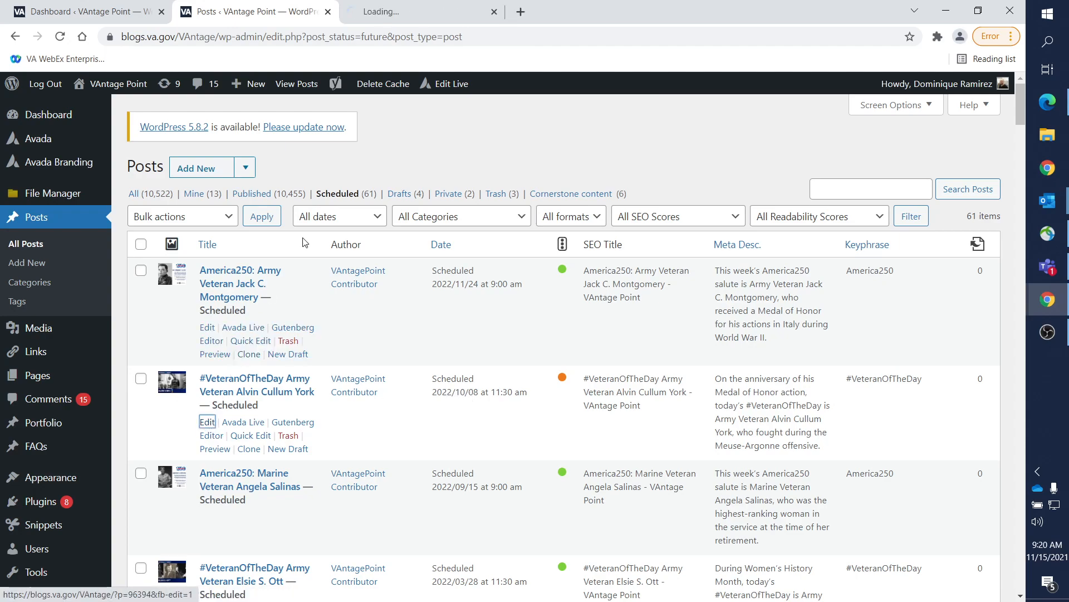
click(410, 11)
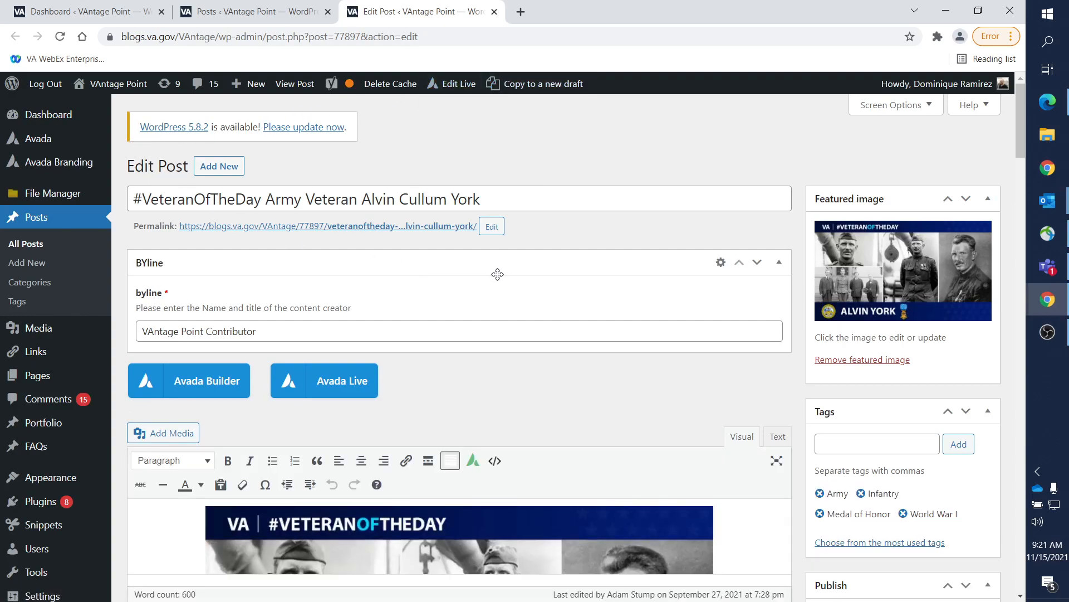
Look through the post's title, featured image, body text, contributors, excerpt and Yoast SEO section
scroll(502, 276, down, 4)
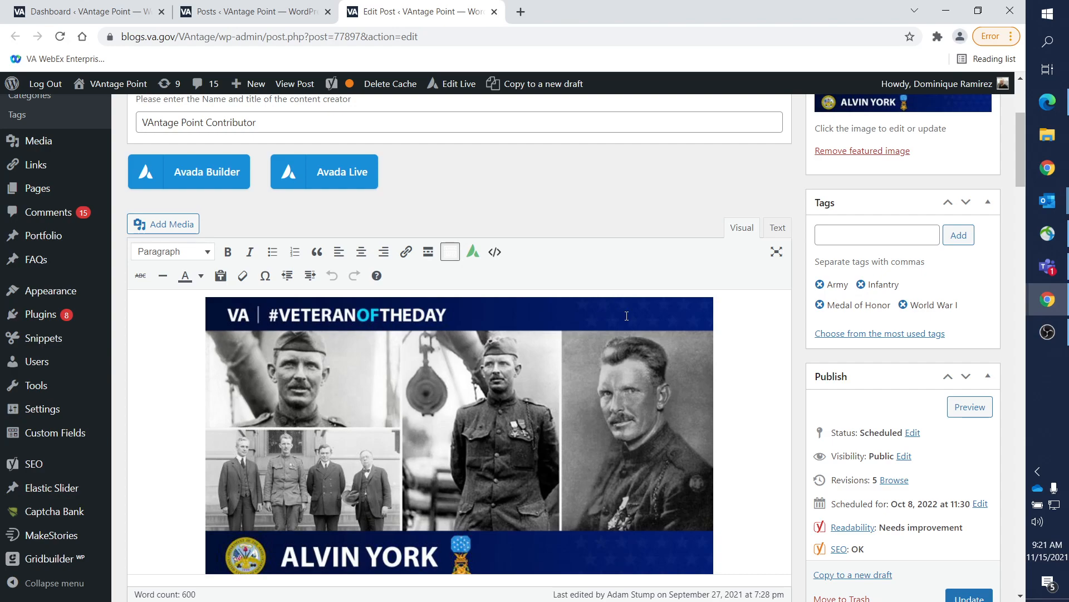
scroll(608, 322, down, 2)
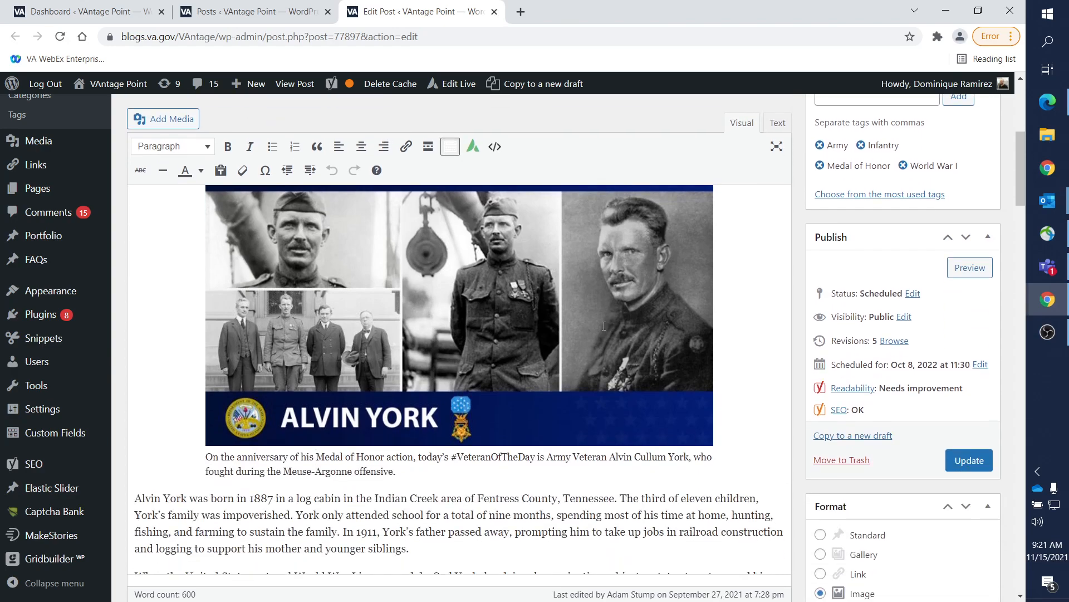
scroll(609, 328, down, 5)
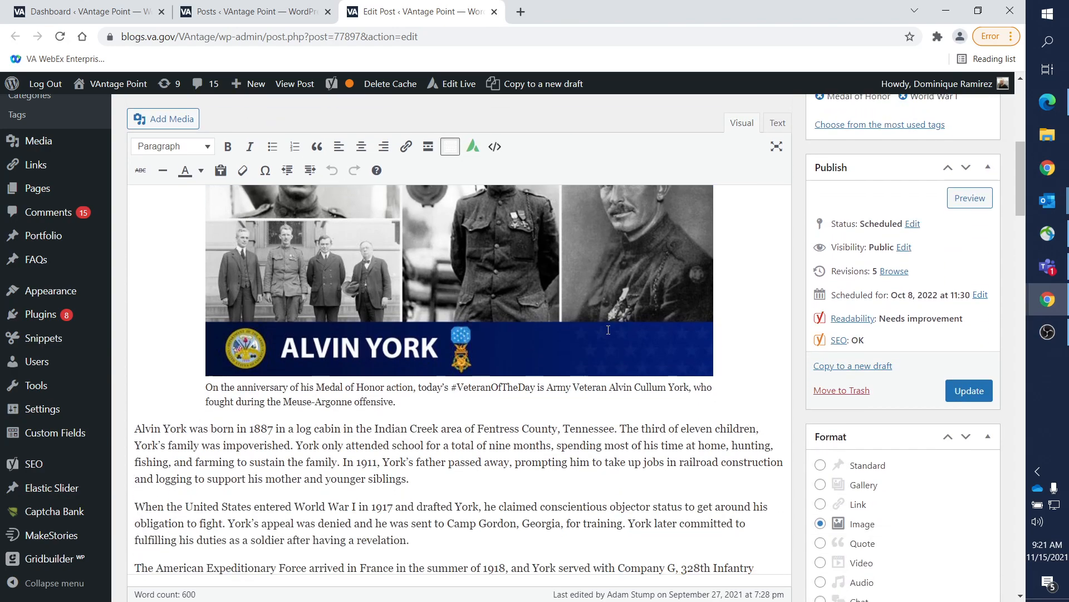
scroll(610, 332, up, 10)
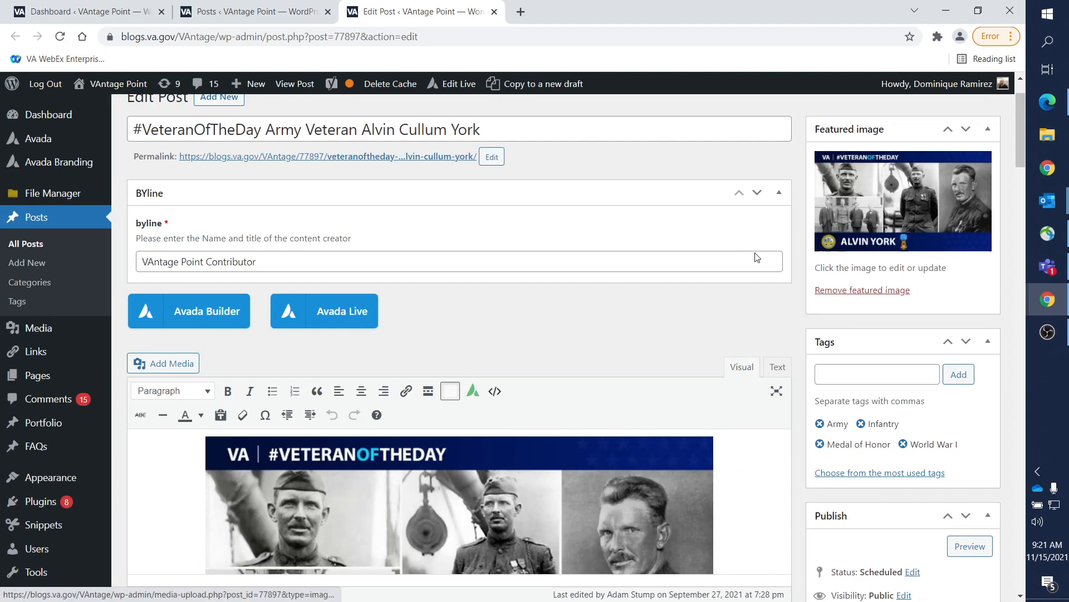
scroll(496, 334, down, 4)
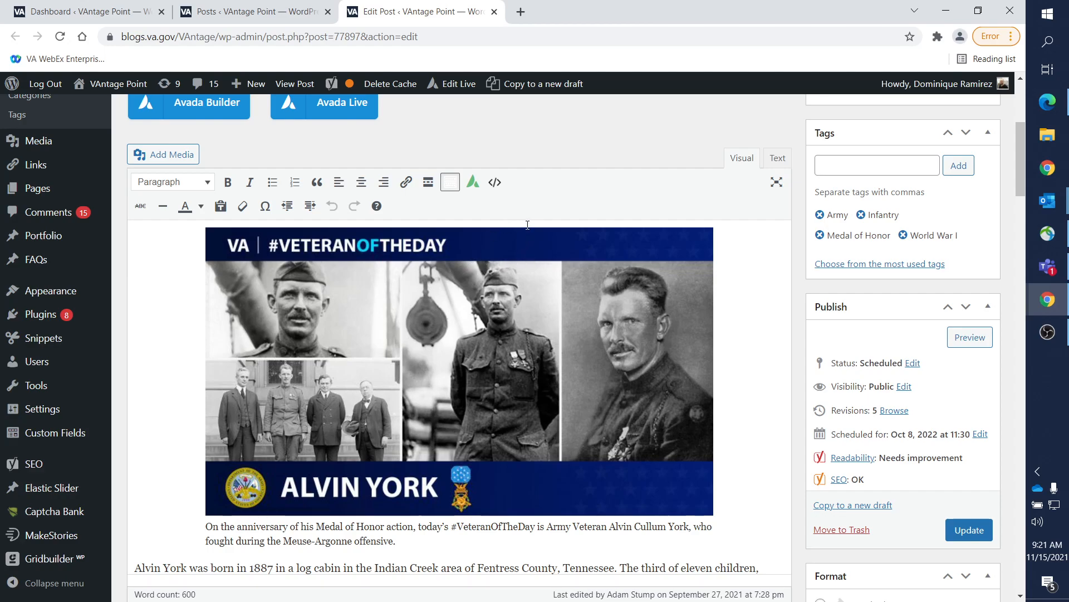
scroll(534, 233, down, 5)
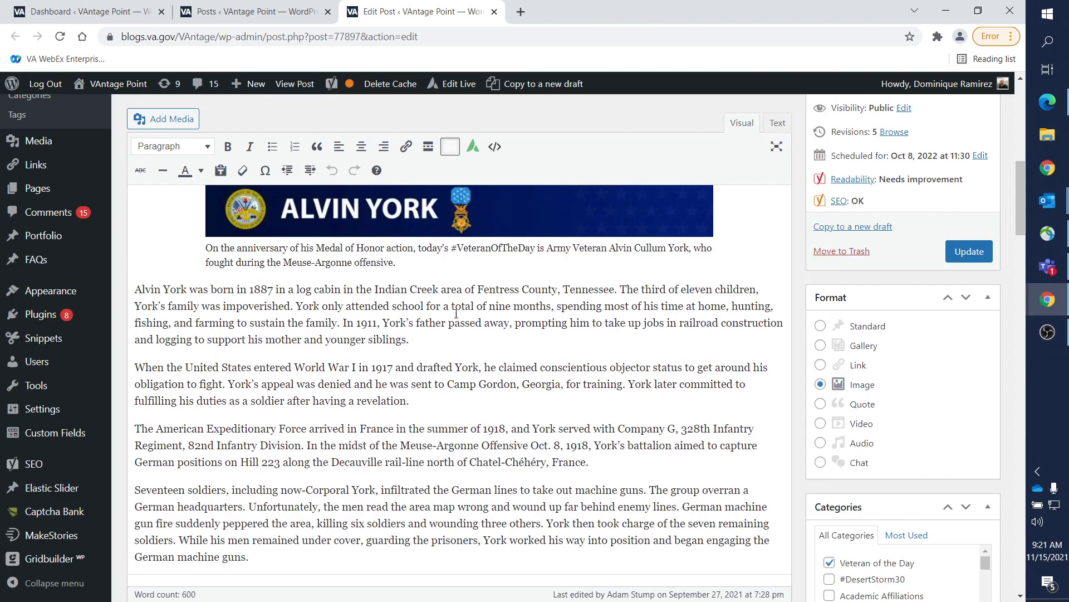
scroll(481, 294, down, 10)
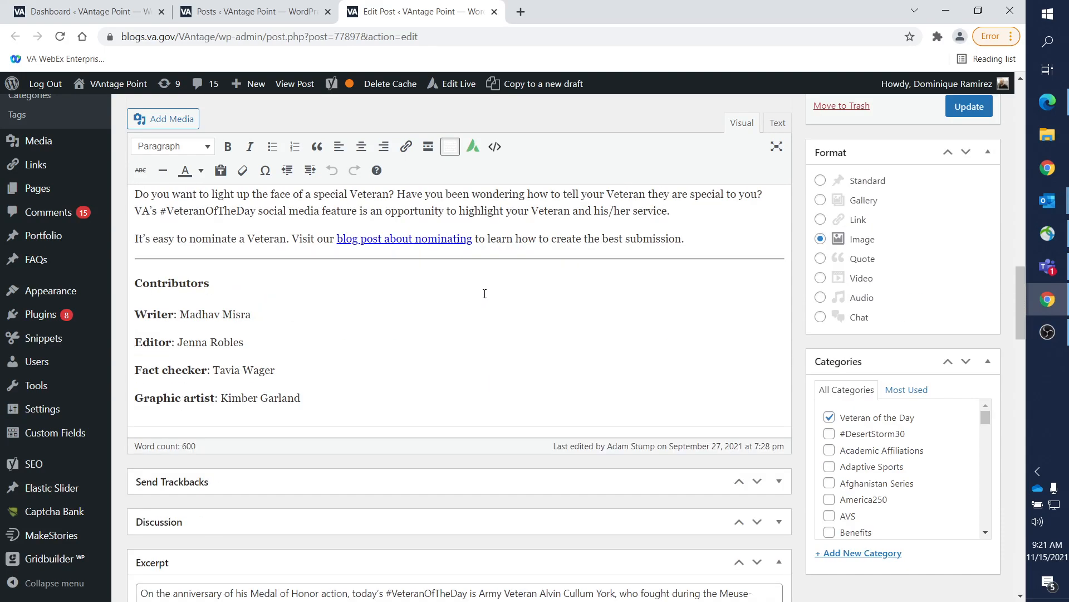
scroll(490, 276, up, 10)
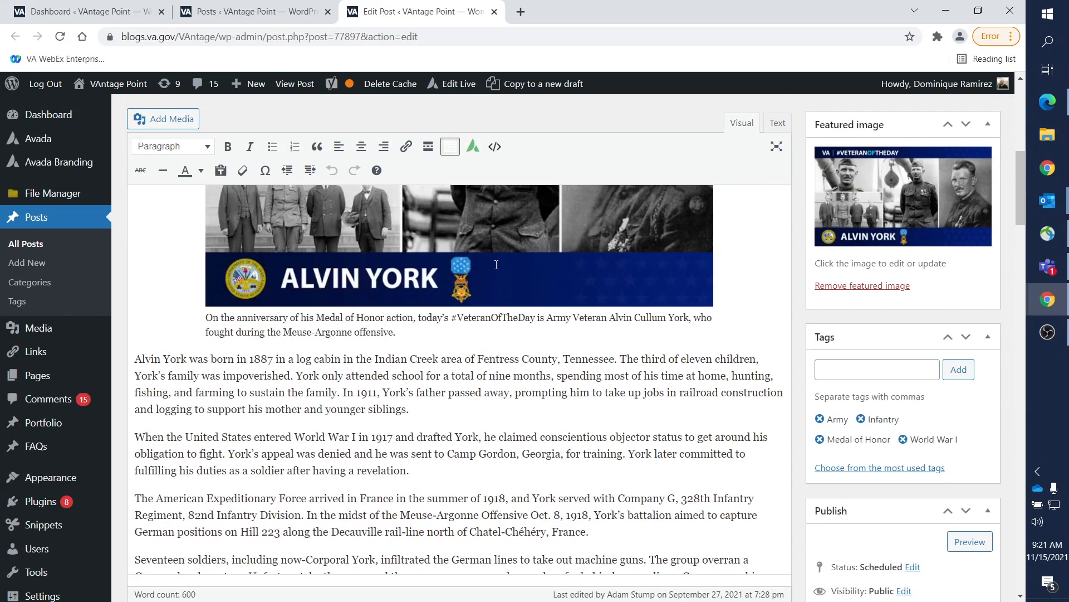
scroll(500, 313, down, 15)
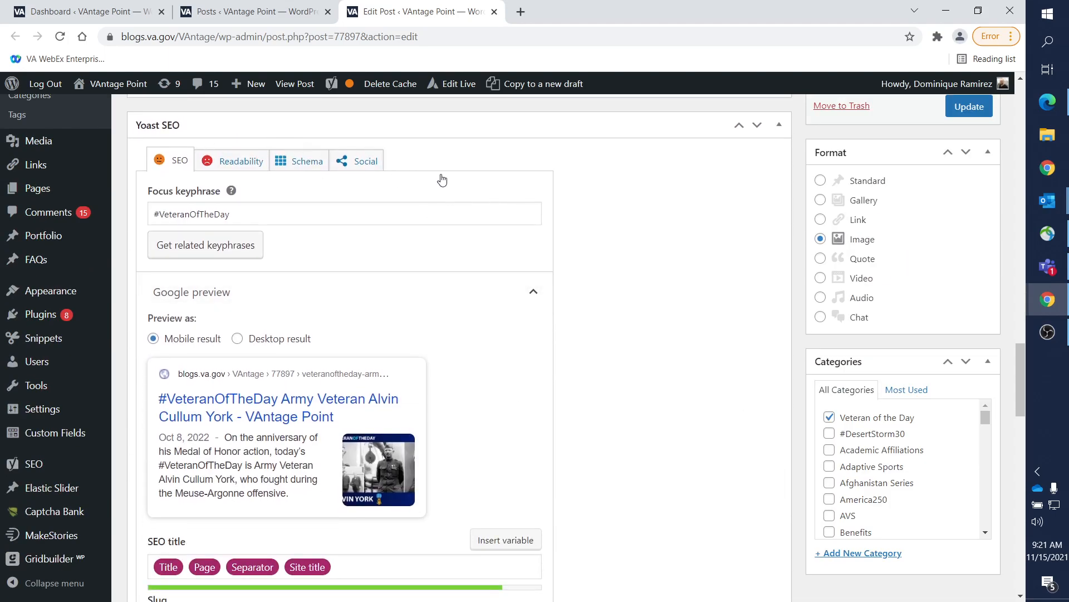
scroll(601, 162, up, 20)
scroll(601, 161, up, 2)
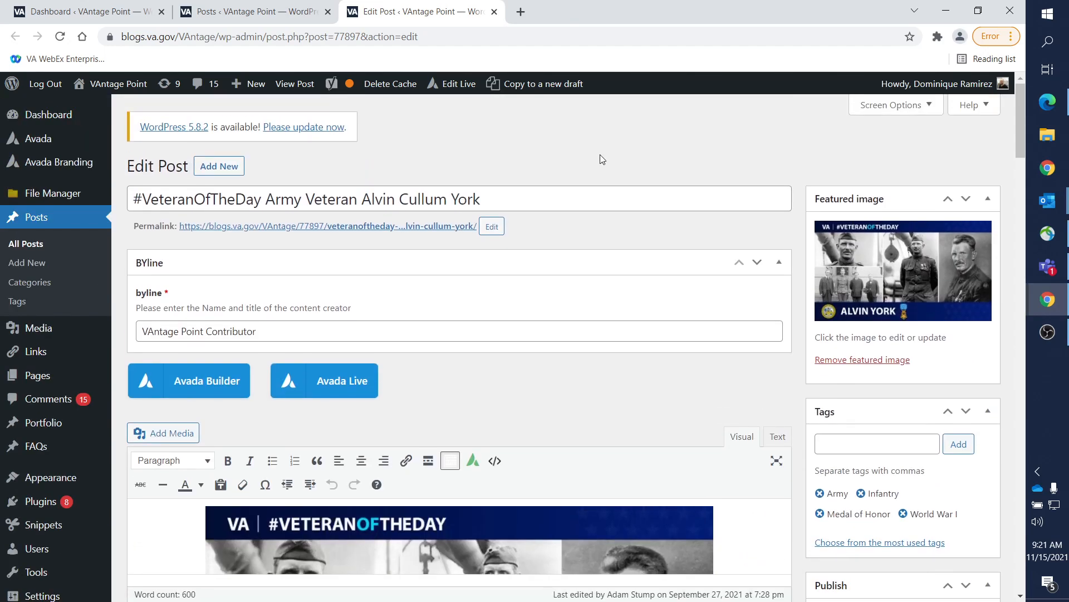
Check in the Screen Options which screen elements are enabled for the post editor, and close them again
click(908, 106)
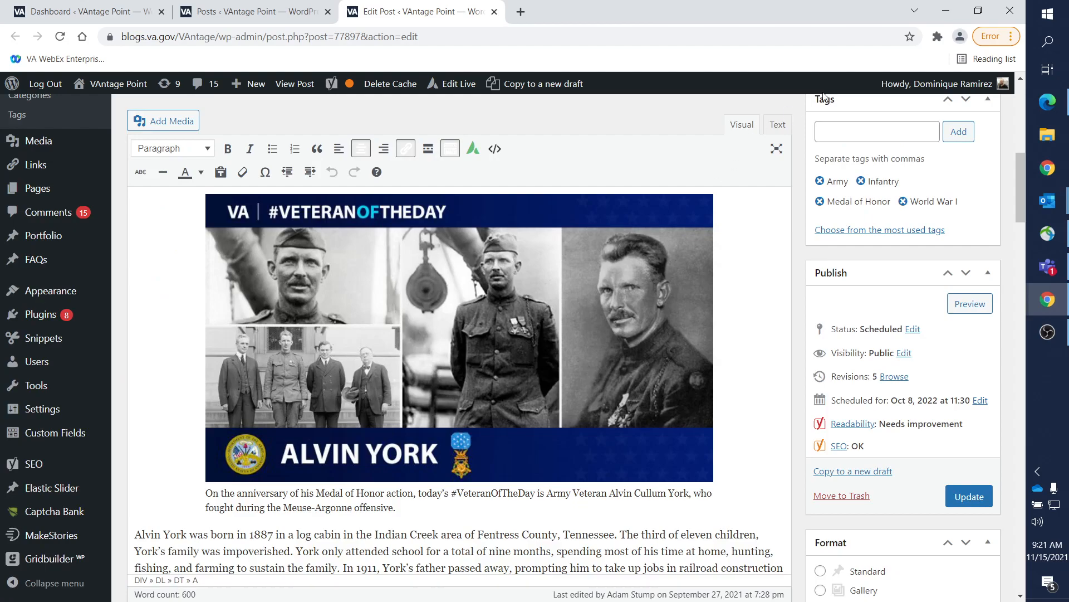
scroll(793, 135, up, 10)
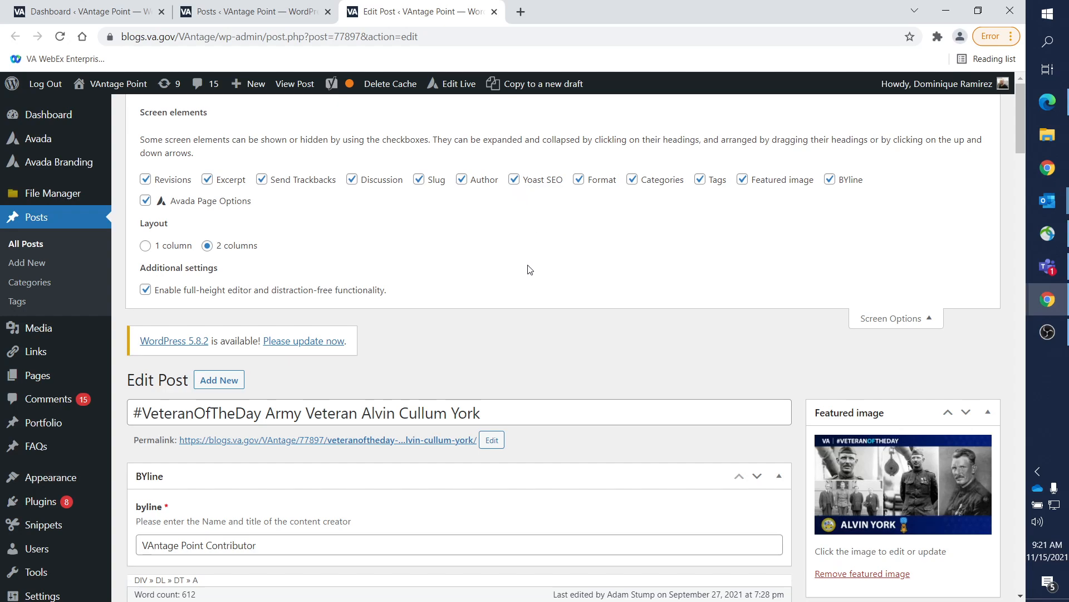
click(896, 323)
Look over the post's Yoast SEO search preview and meta description, and open the Yoast social sharing settings
scroll(785, 277, down, 10)
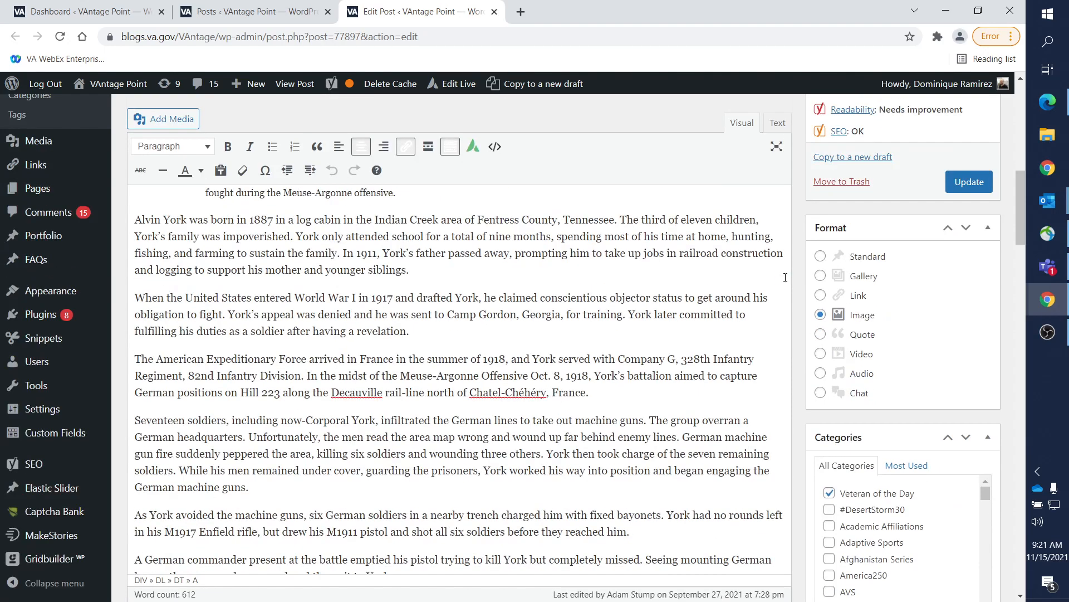
scroll(785, 277, down, 15)
scroll(442, 306, up, 4)
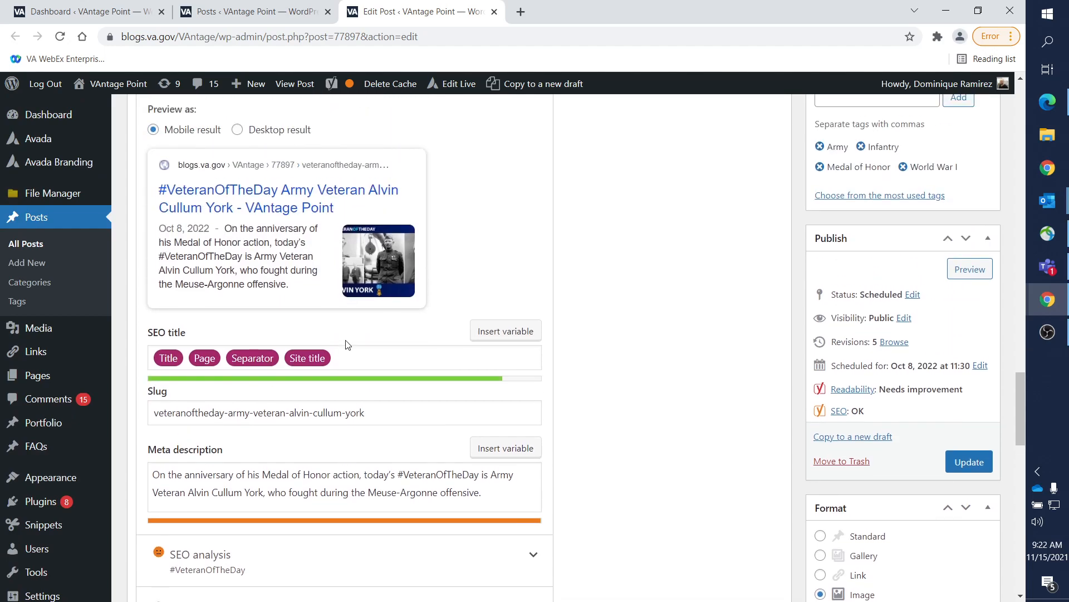
scroll(348, 348, down, 5)
scroll(347, 348, up, 8)
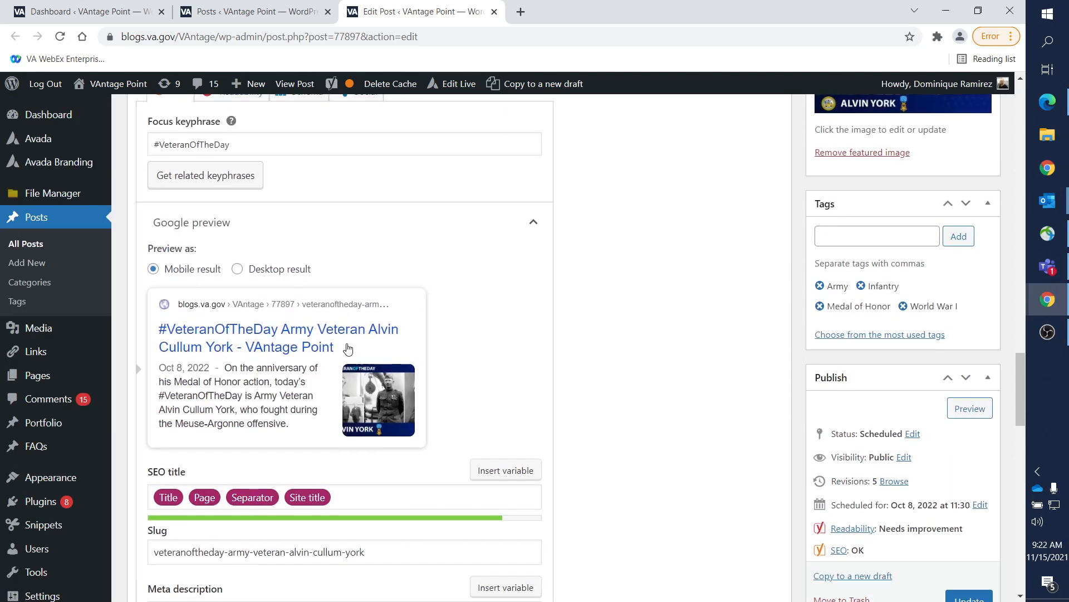
scroll(348, 349, up, 5)
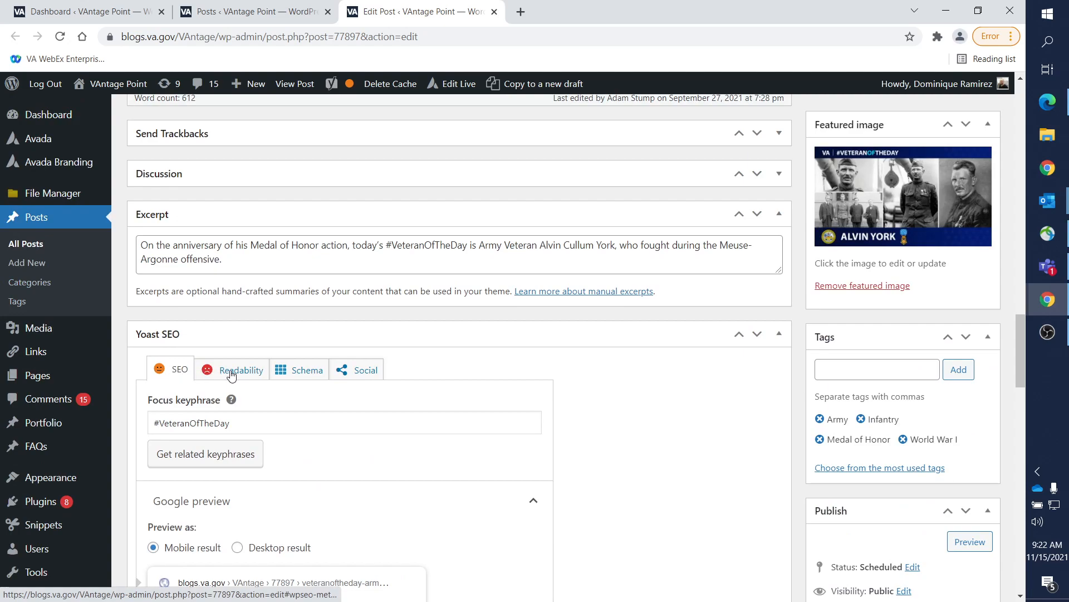
click(356, 377)
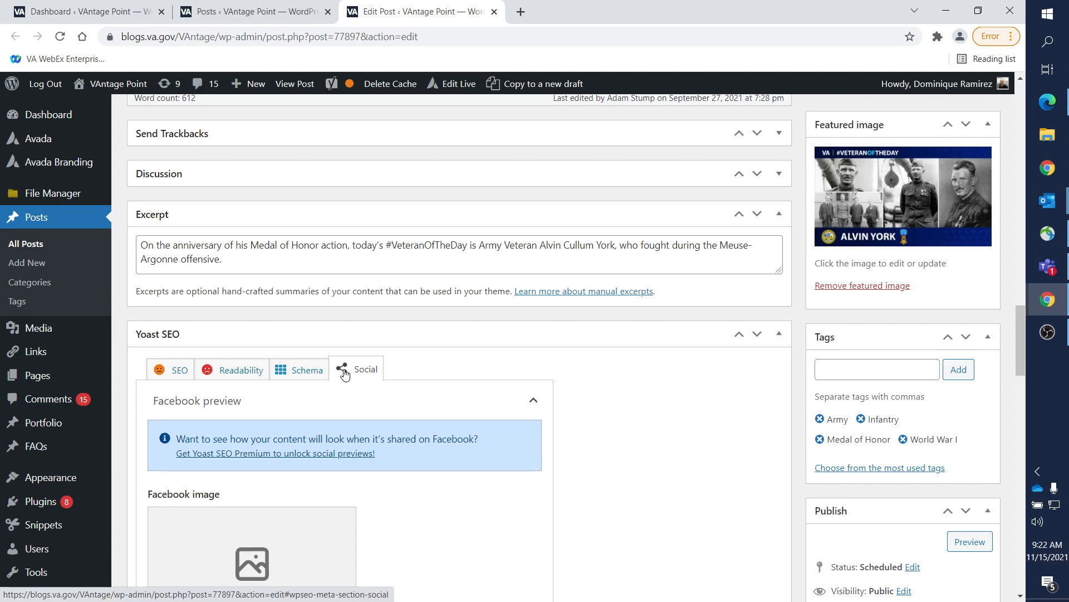
Look over the Facebook and Twitter preview fields and open the media library to choose the Facebook image
scroll(342, 375, down, 3)
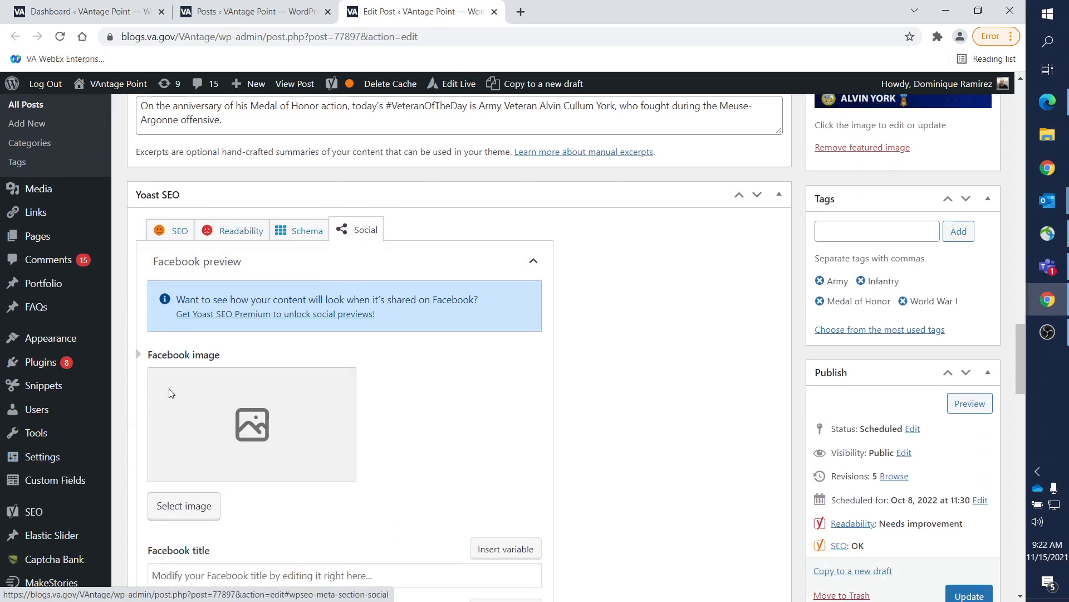
scroll(184, 394, down, 5)
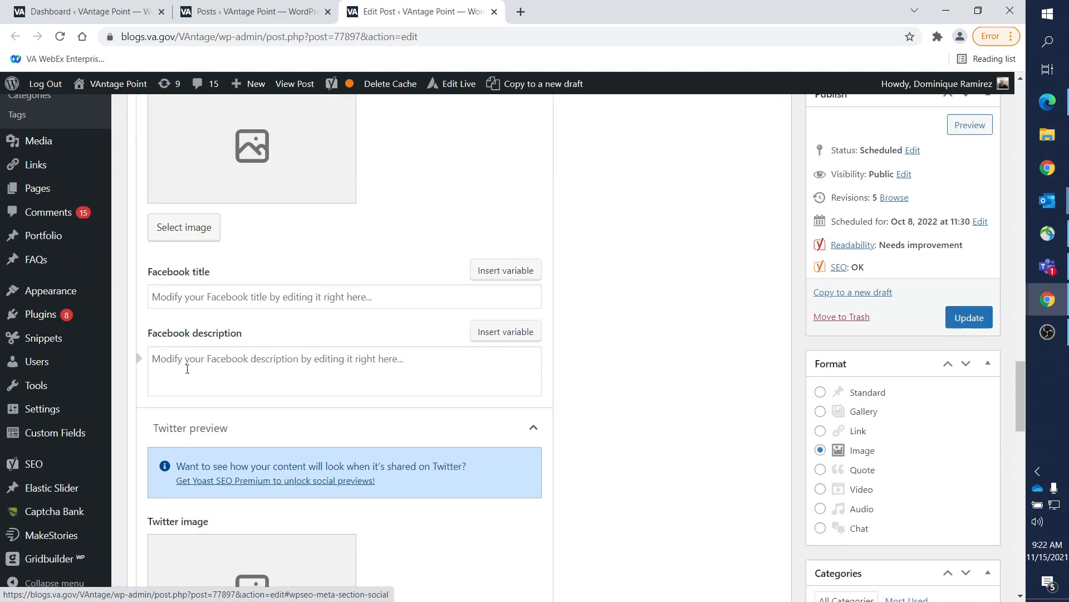
scroll(188, 368, down, 4)
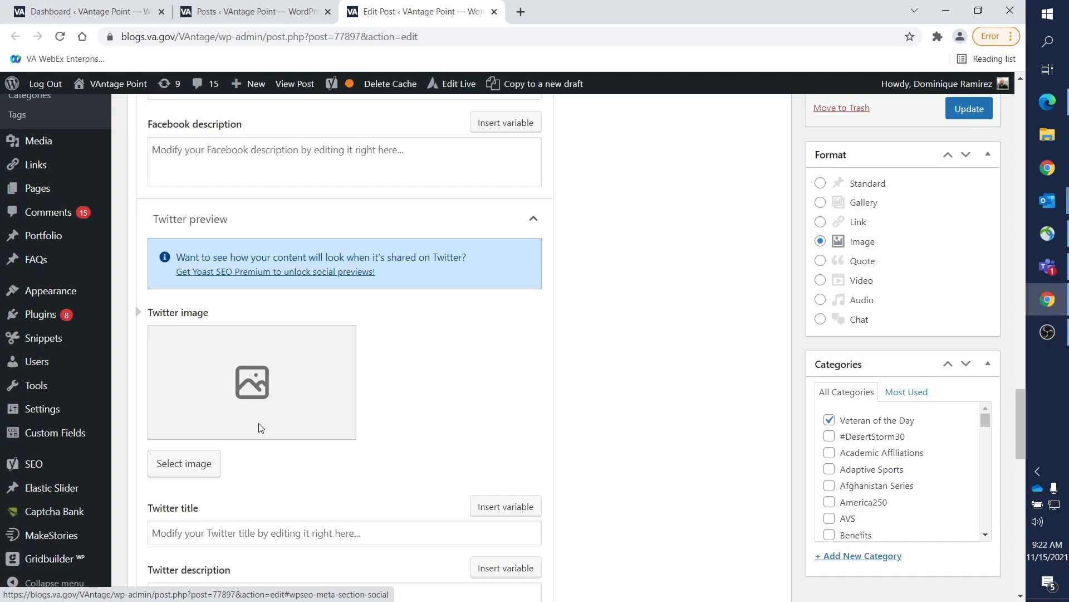
scroll(250, 392, up, 6)
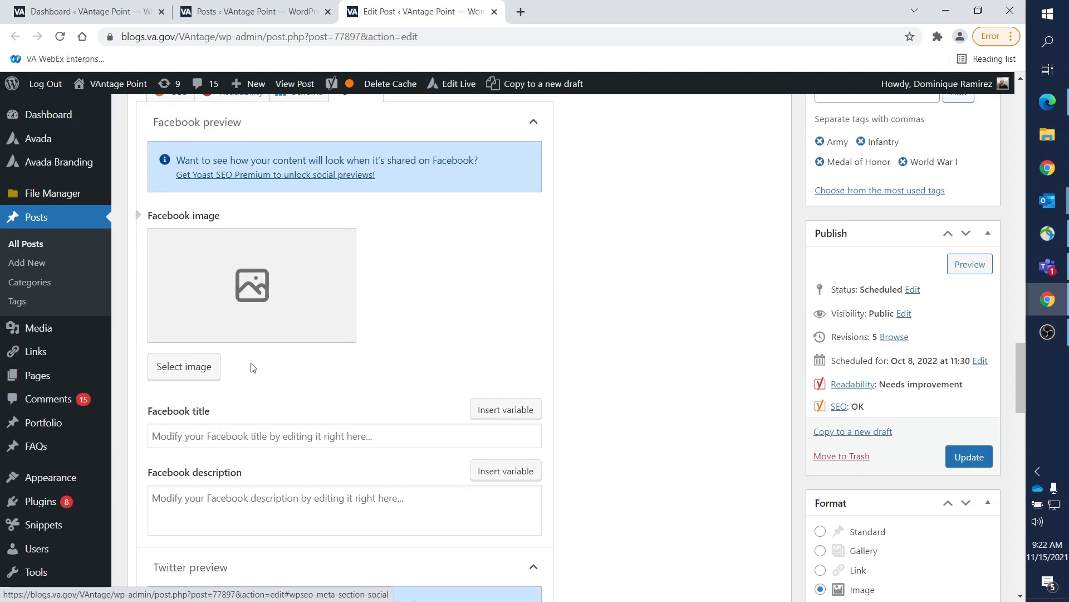
click(204, 377)
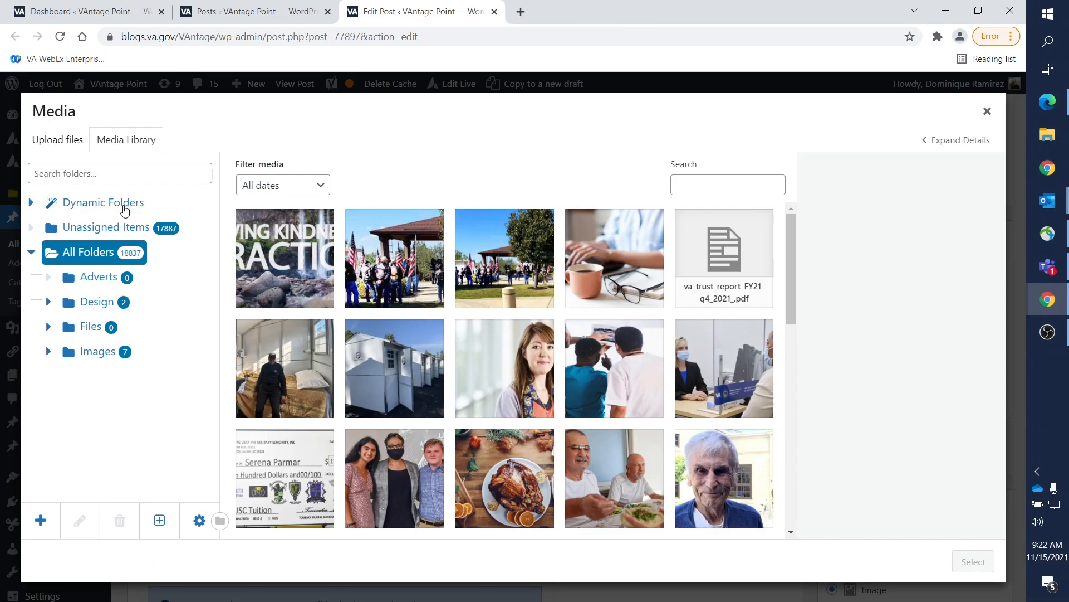
click(168, 168)
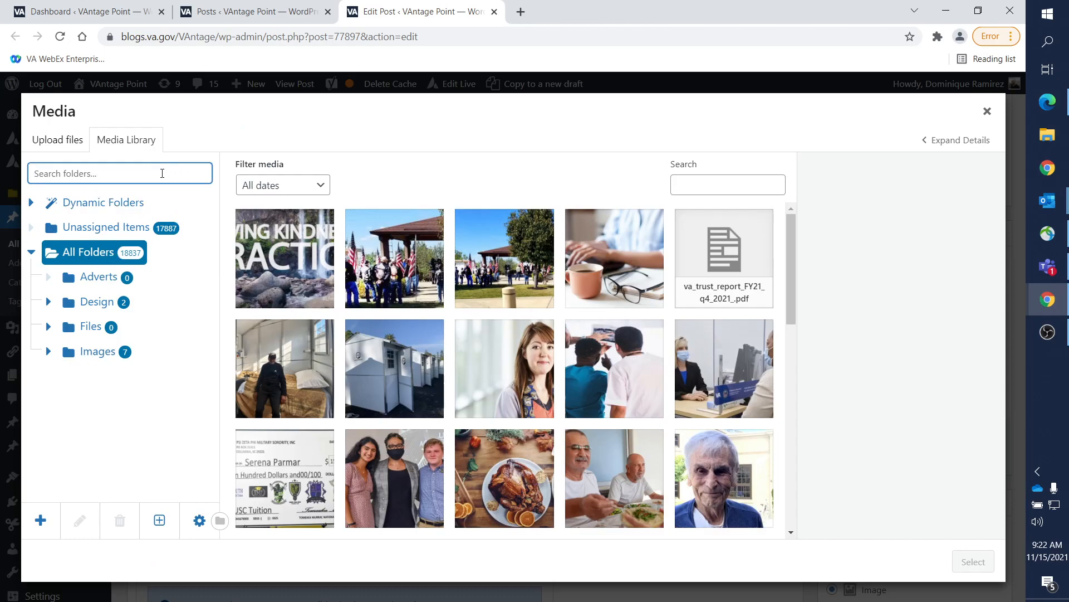
text(york)
double_click(172, 171)
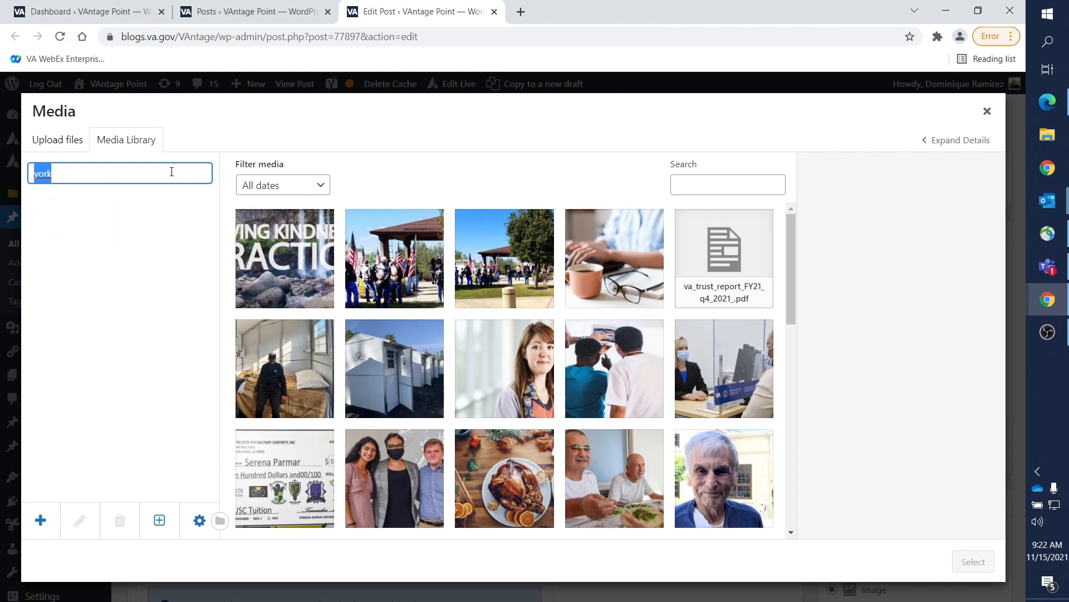
key(BackSpace)
Search the media library's files for "york" and set the Alvin York #VeteranOfTheDay graphic as the Facebook image
click(711, 186)
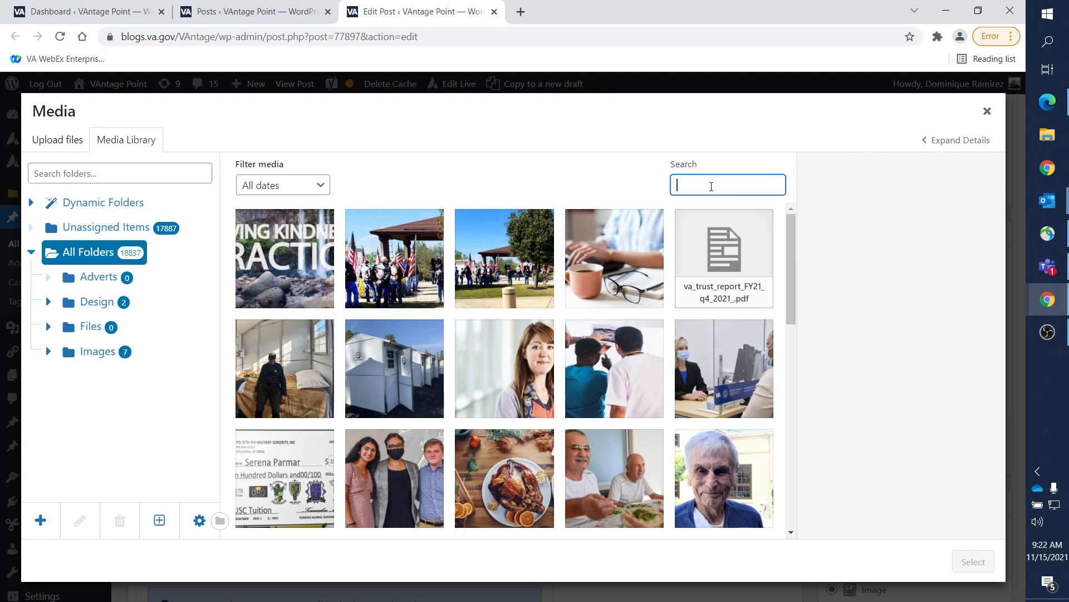
text(york)
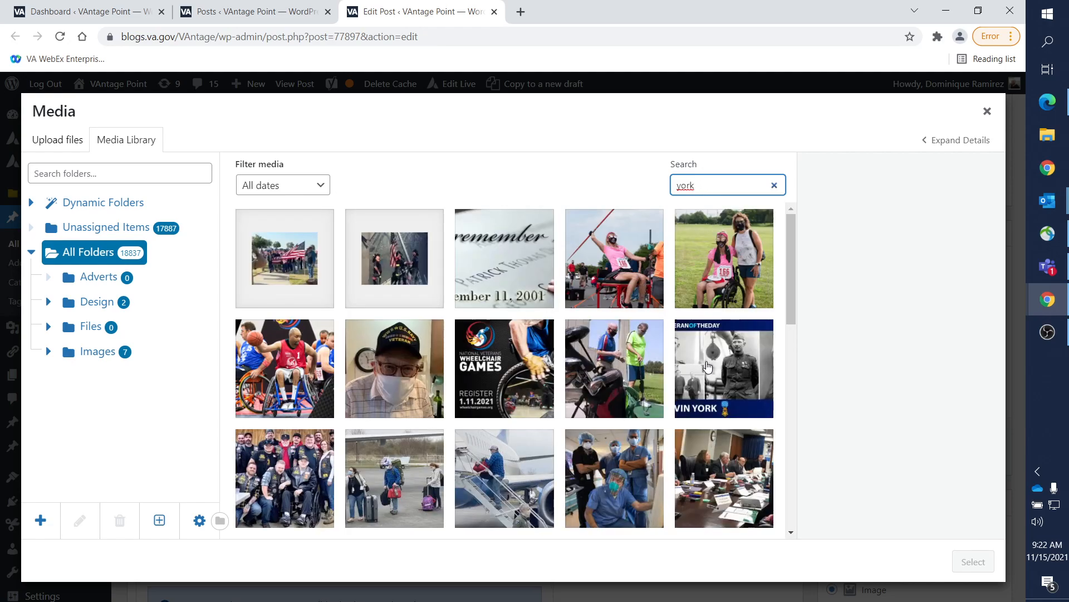
click(744, 374)
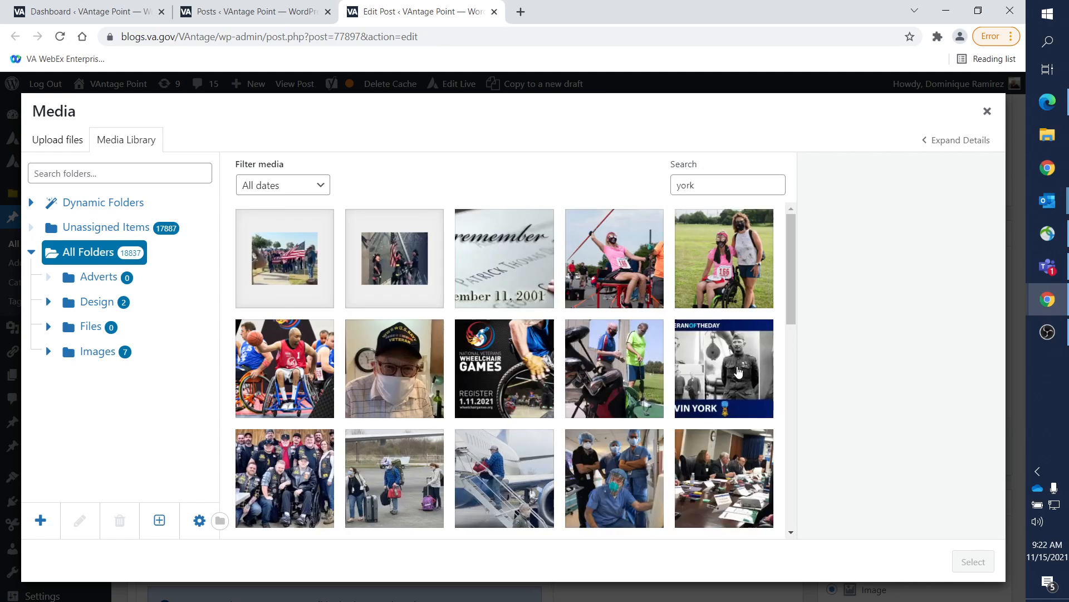
click(728, 384)
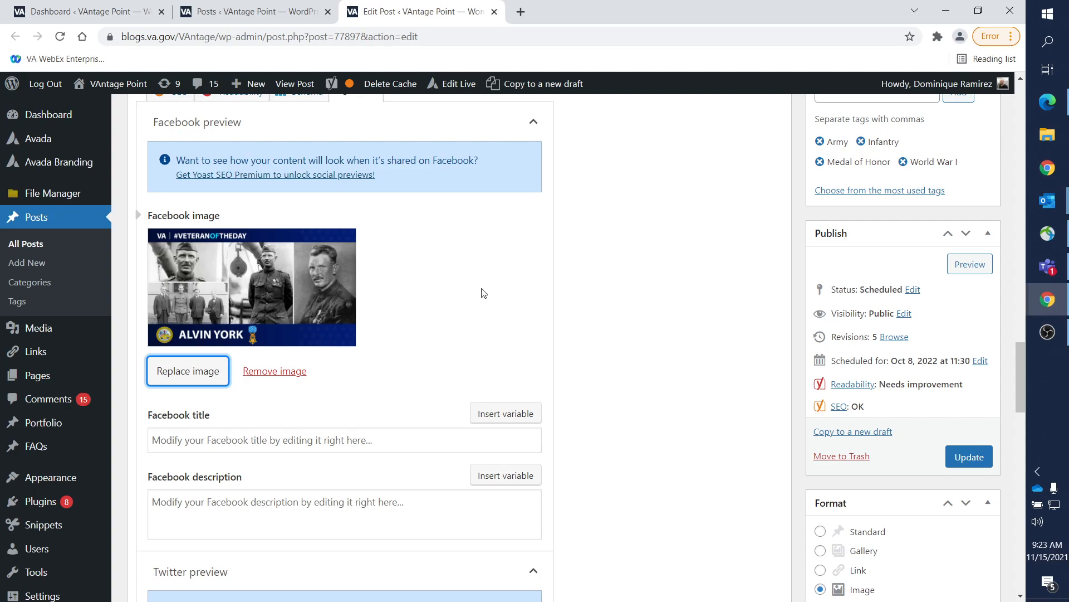
Update the scheduled post to save the Facebook image and look over the reloaded editor page
click(967, 458)
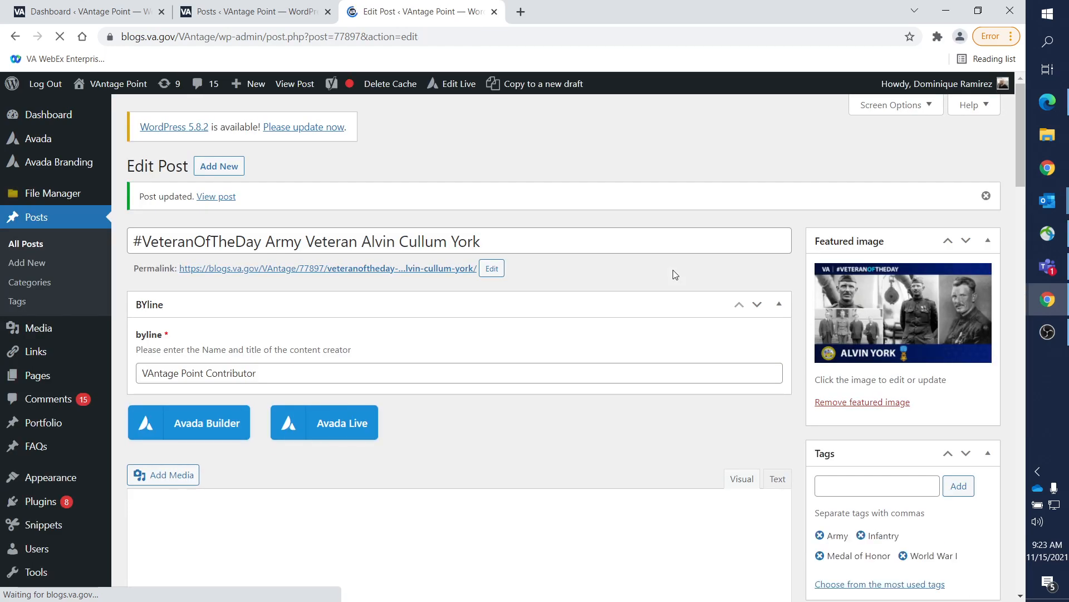
scroll(561, 181, down, 1)
scroll(607, 196, down, 3)
scroll(613, 197, up, 5)
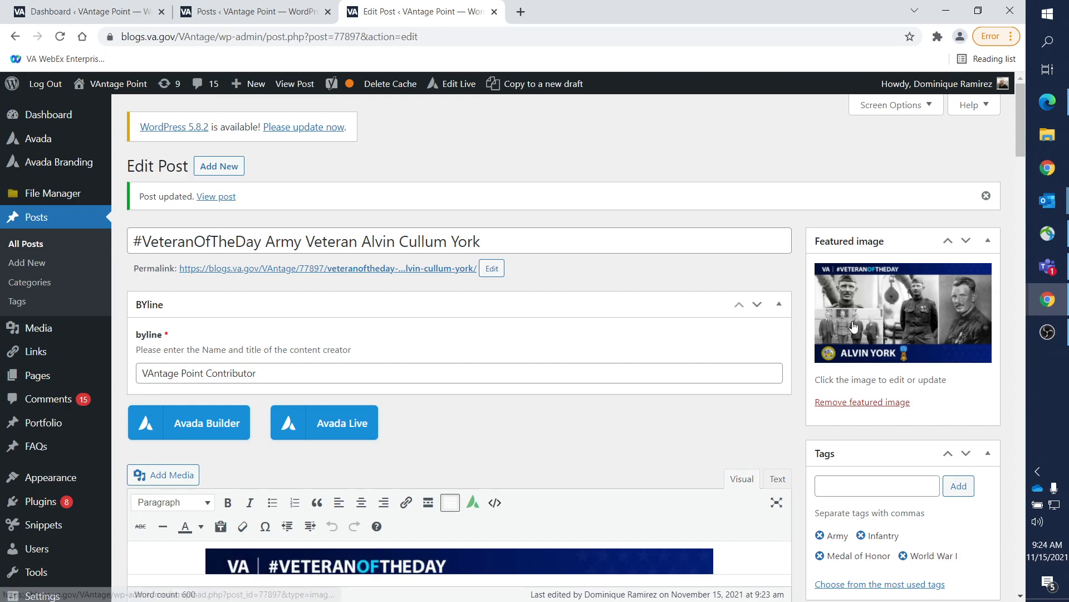
Open the post editor's Screen Options, look over the screen elements and layout settings, and close them again
mouse_move(898, 108)
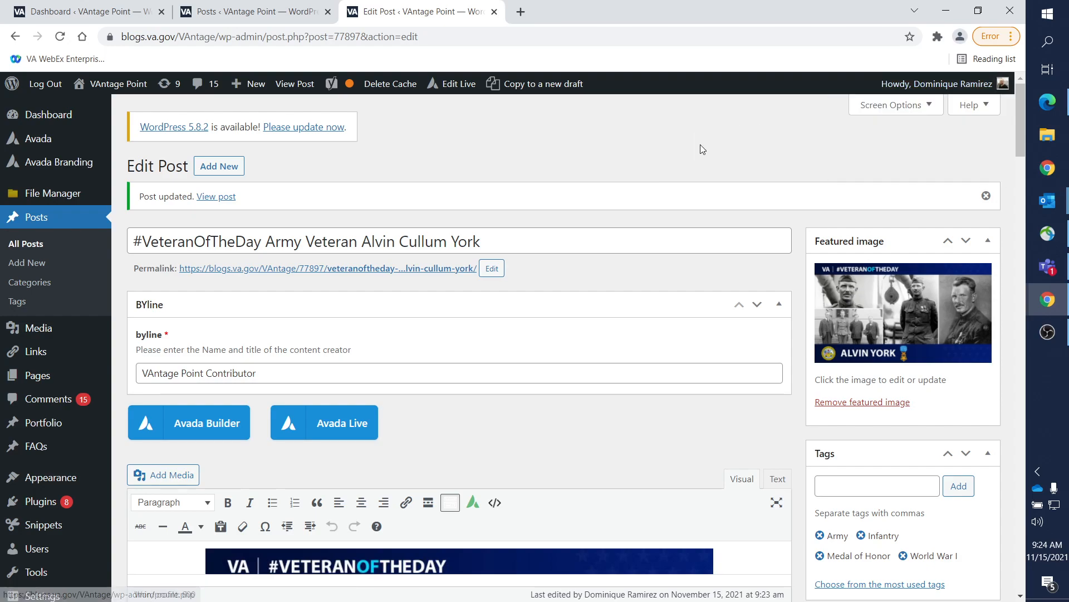
click(874, 115)
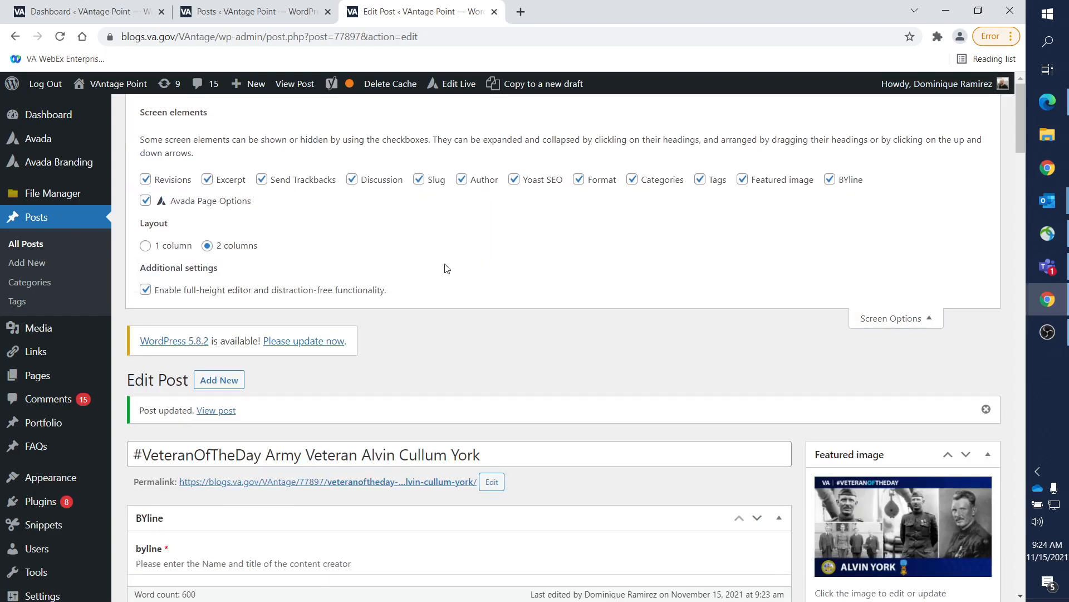
scroll(584, 242, down, 9)
scroll(813, 147, up, 9)
click(906, 324)
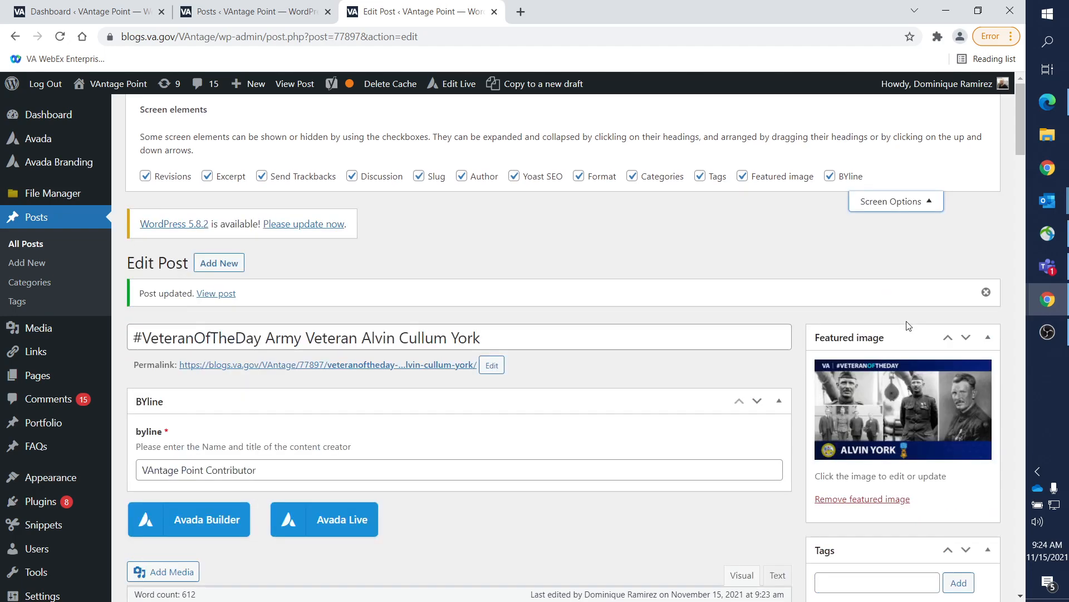
Open the social settings of the post's Yoast SEO section and check the saved Facebook image
scroll(724, 390, down, 15)
scroll(754, 418, down, 15)
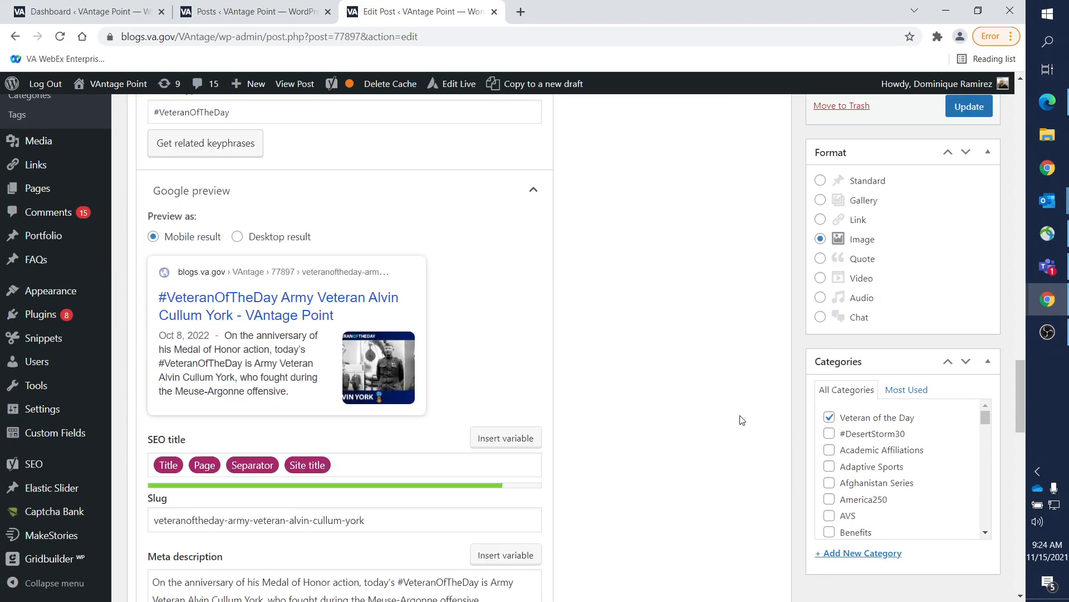
scroll(658, 429, up, 4)
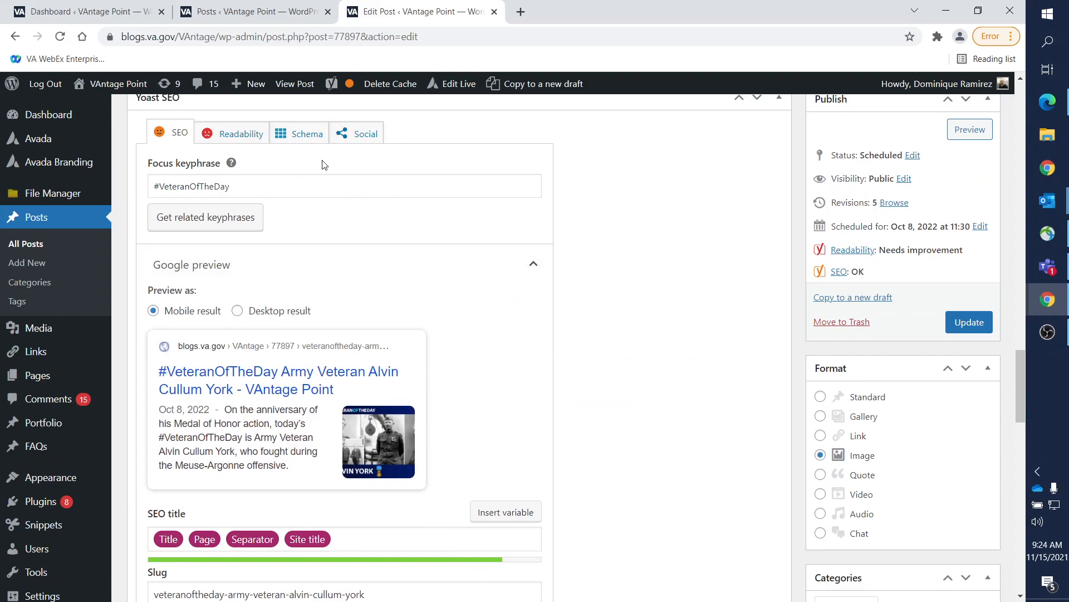
click(348, 133)
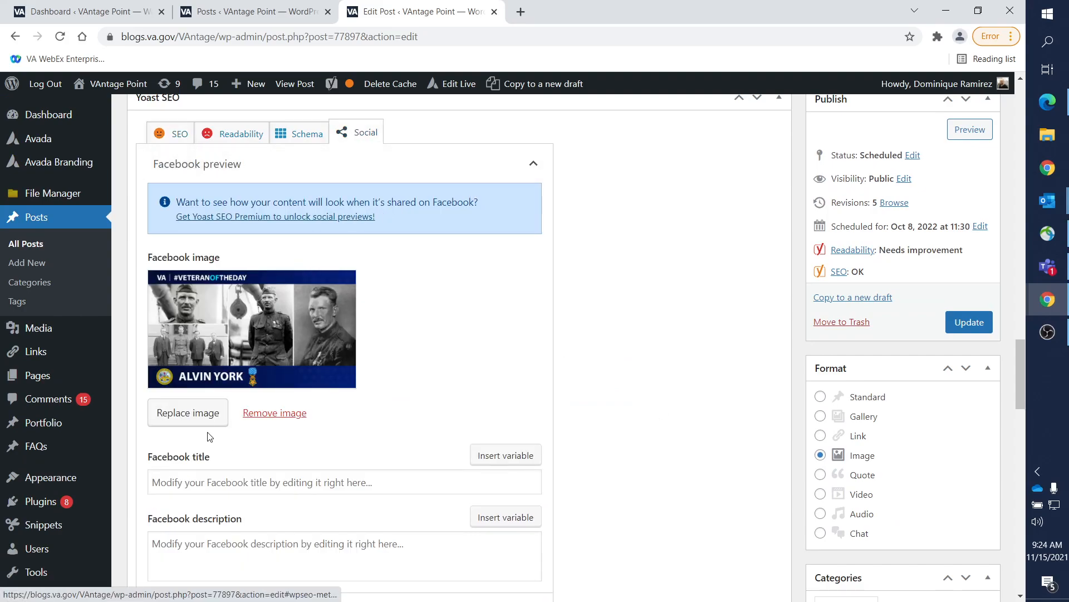